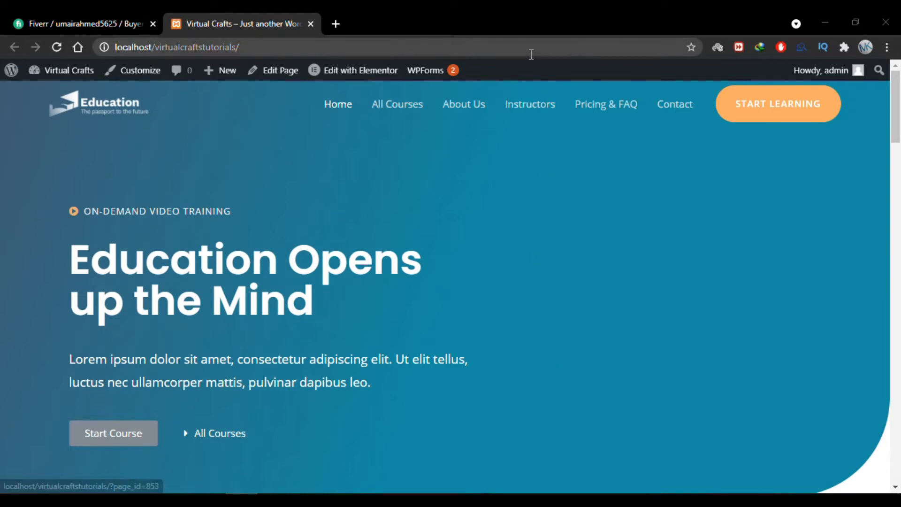
Step: Open the page for adding new plugins in the site's admin dashboard
click(75, 94)
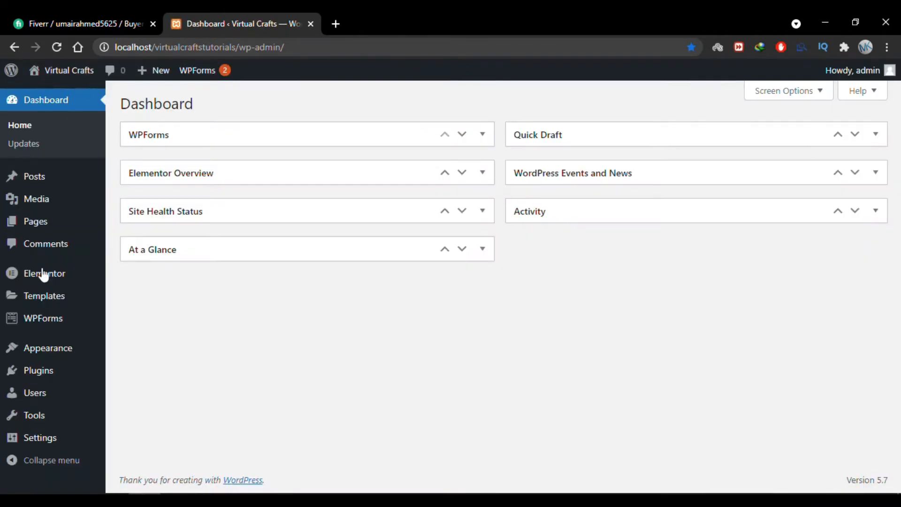
mouse_move(60, 386)
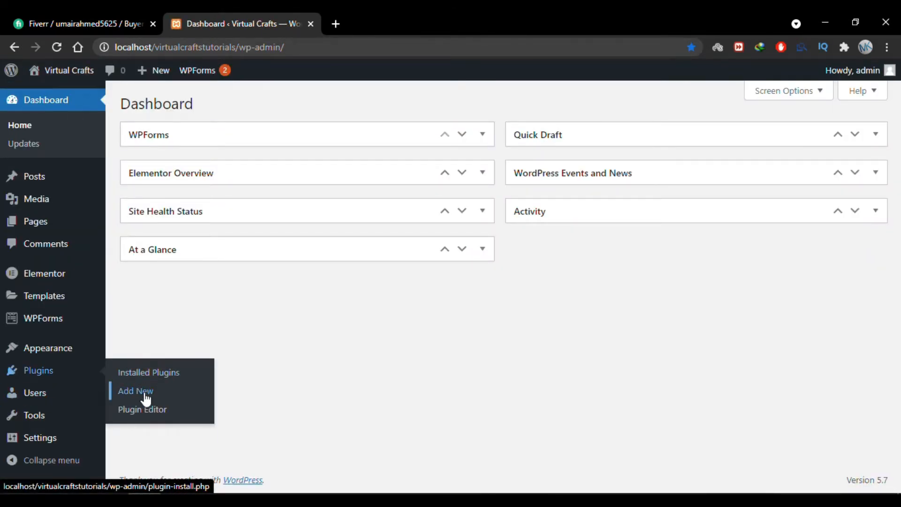
click(145, 398)
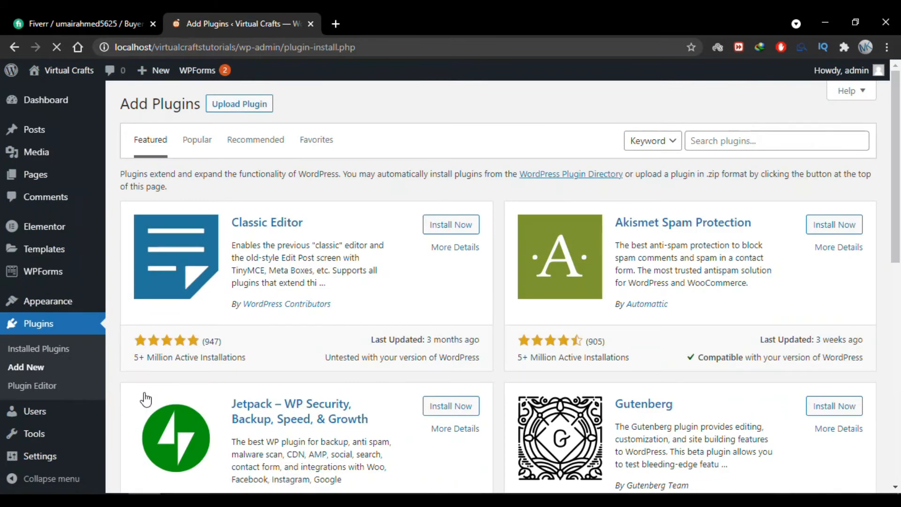
Step: Search the plugin directory for "woocommerce", then install and activate the WooCommerce plugin
click(711, 137)
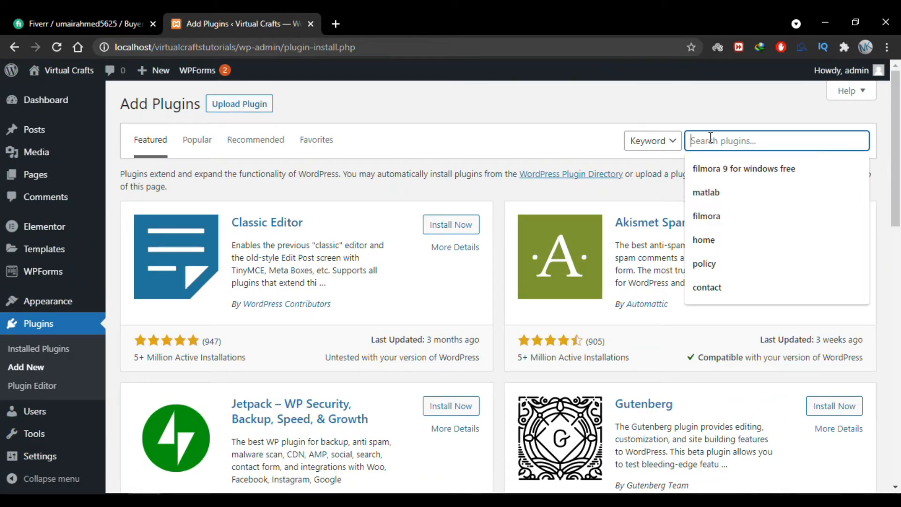
text(woocommerce)
key(Return)
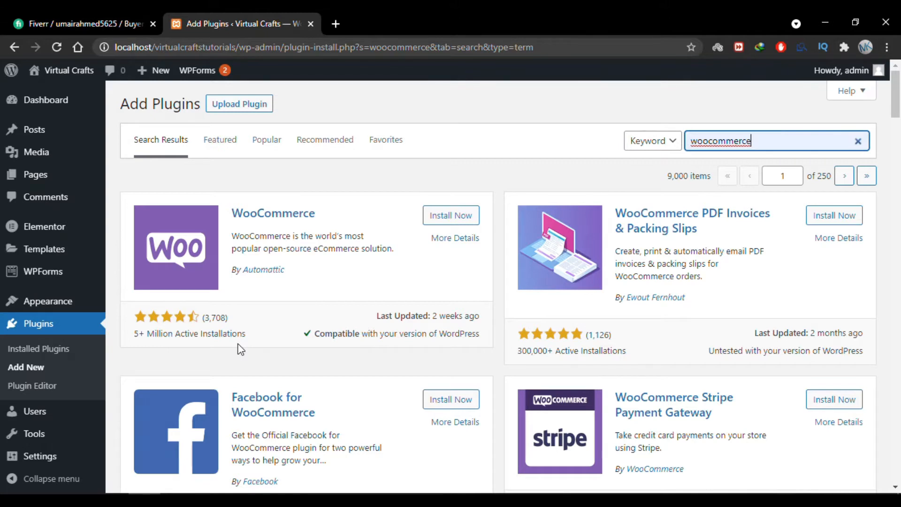
click(457, 217)
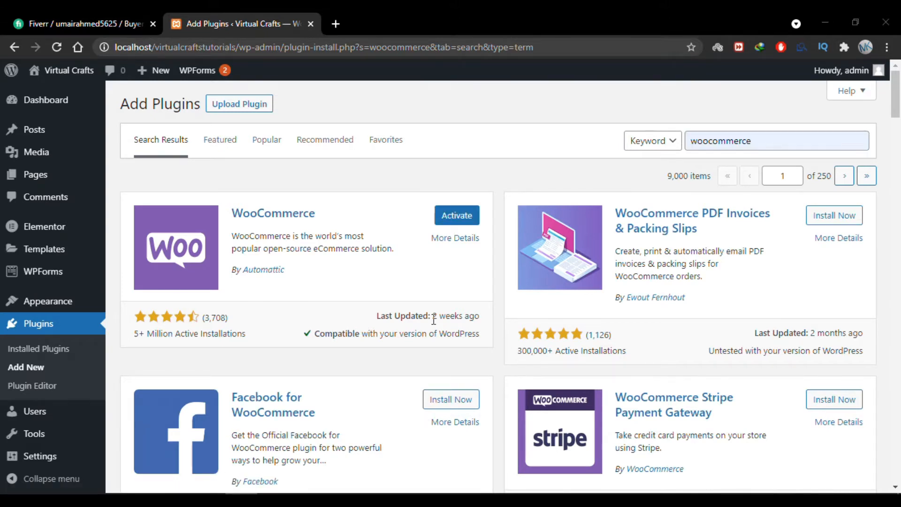
click(474, 220)
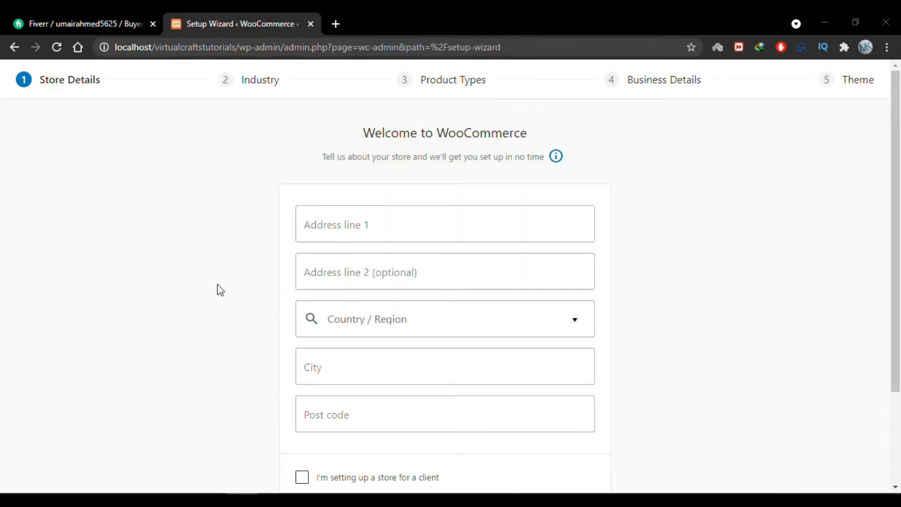
scroll(218, 285, down, 3)
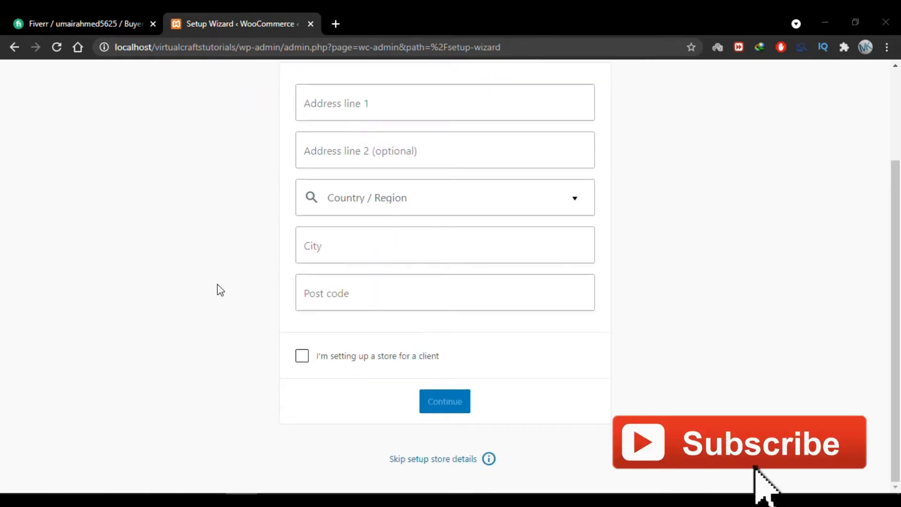
scroll(218, 285, up, 3)
scroll(218, 285, down, 3)
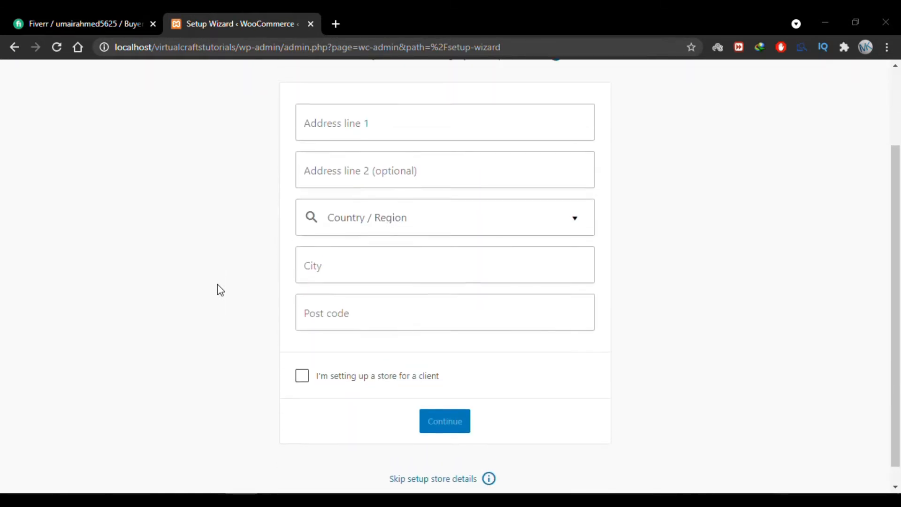
scroll(218, 285, up, 3)
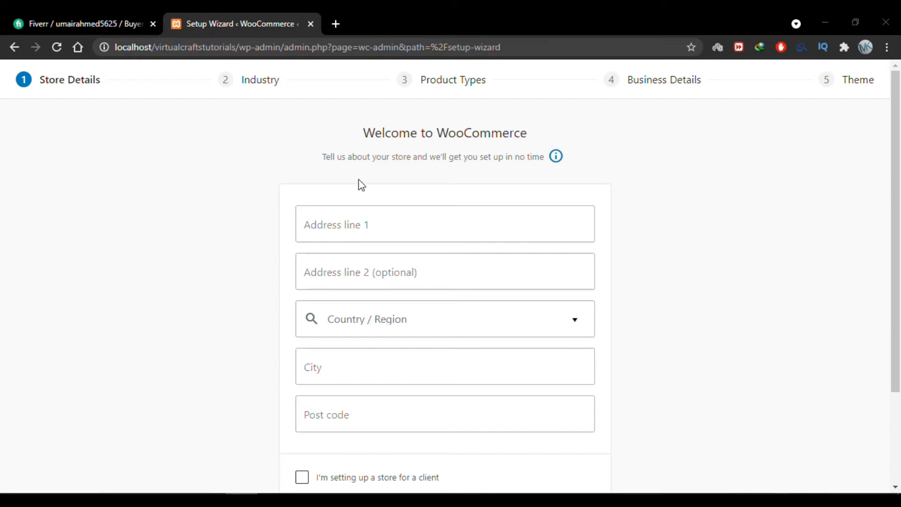
scroll(256, 308, down, 3)
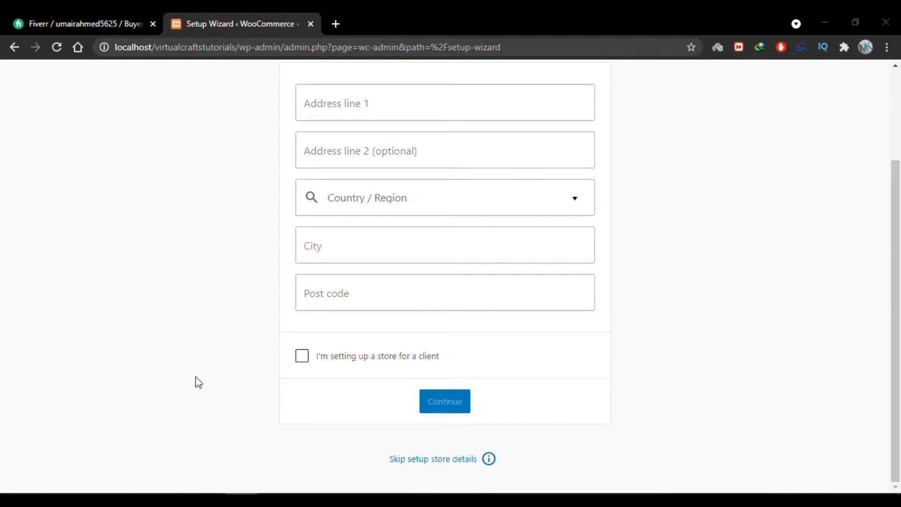
scroll(199, 382, up, 3)
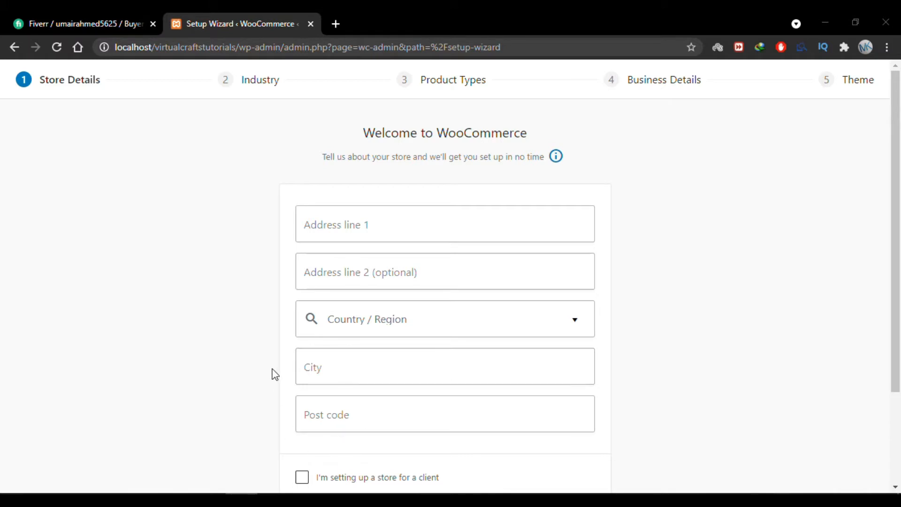
Step: Enter the store's address in the first address line of the WooCommerce store details
click(373, 228)
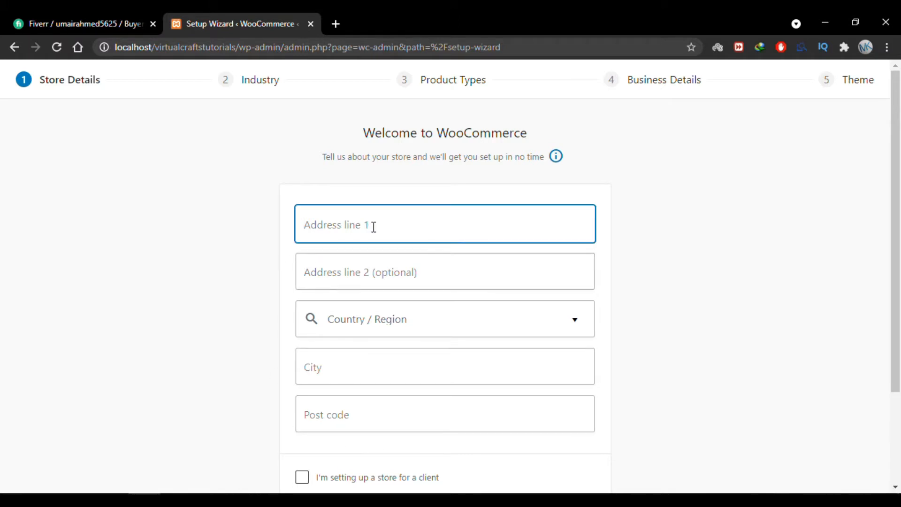
click(299, 234)
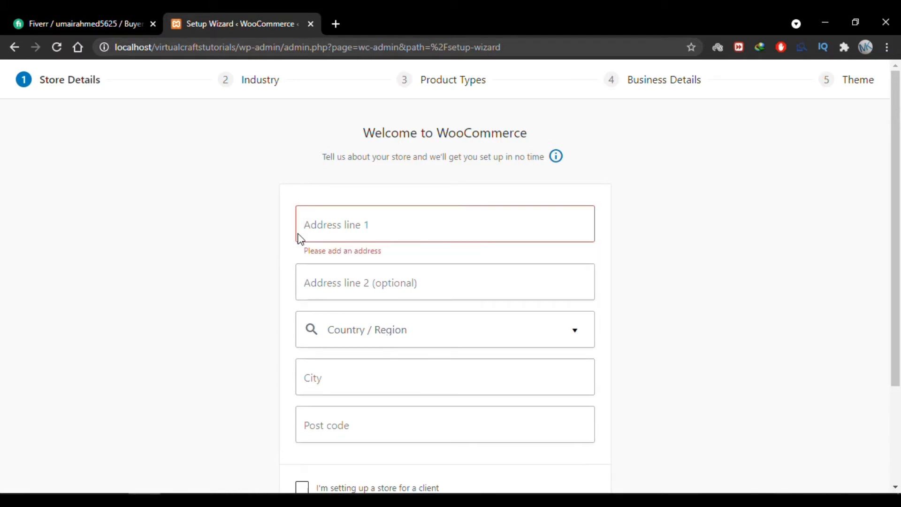
click(299, 237)
text(Ne)
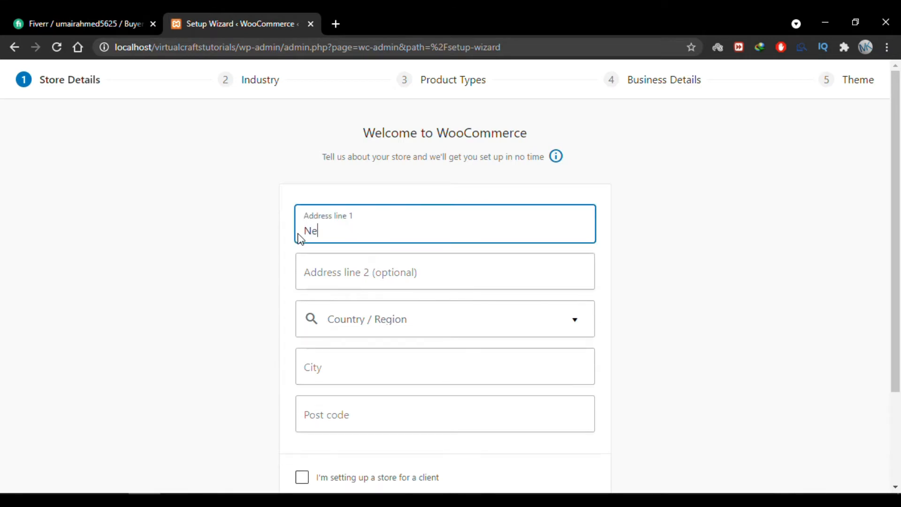
text(w York, USA)
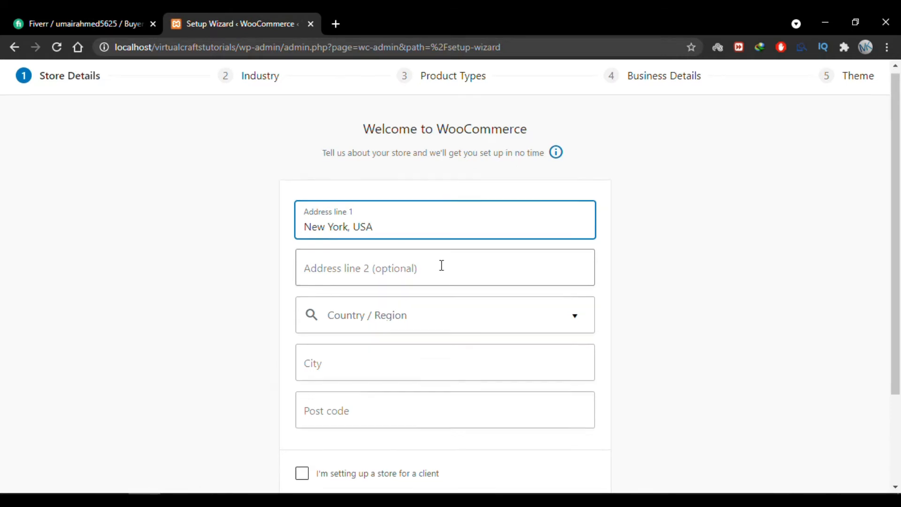
Step: Set the store's country and region to United States (US) — California
scroll(441, 266, down, 1)
click(575, 279)
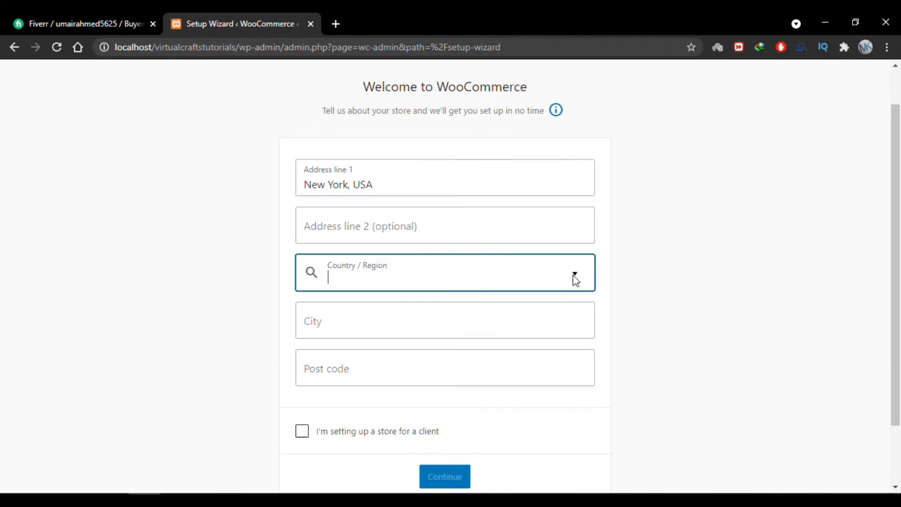
text(unit)
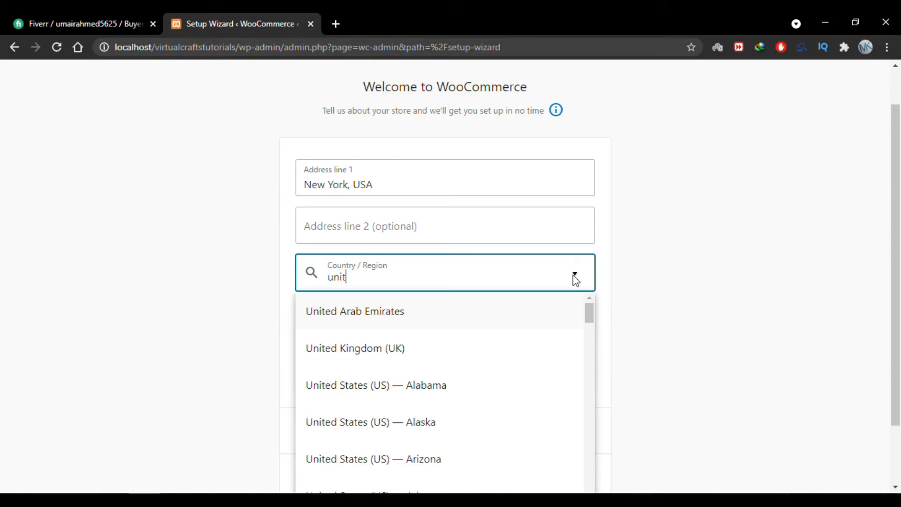
text(ed stated)
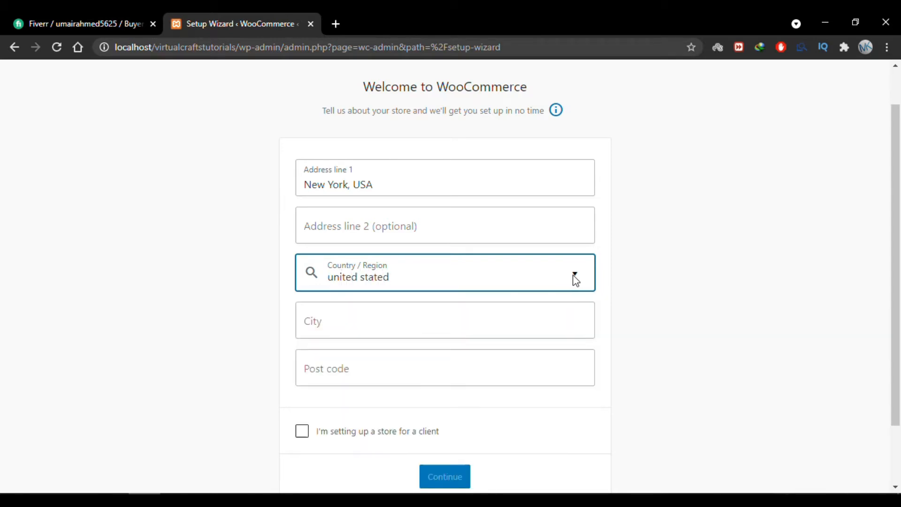
key(BackSpace)
text(s)
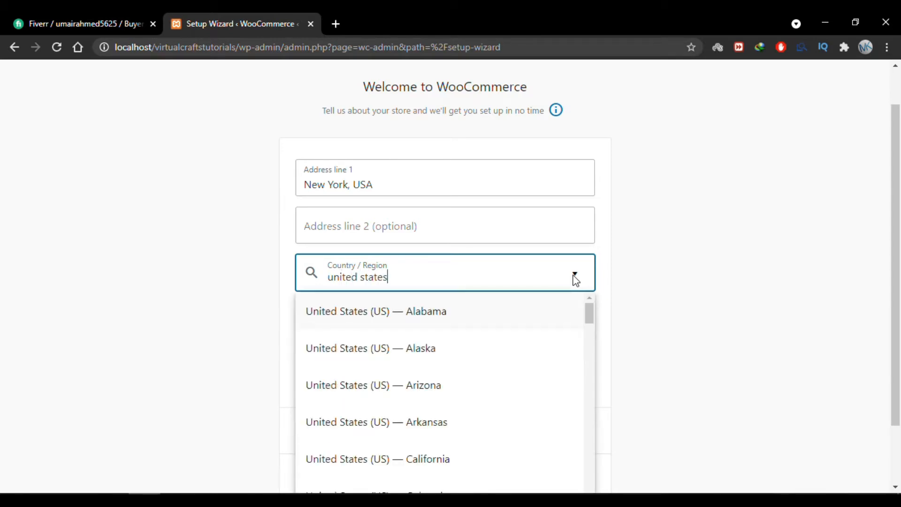
click(392, 463)
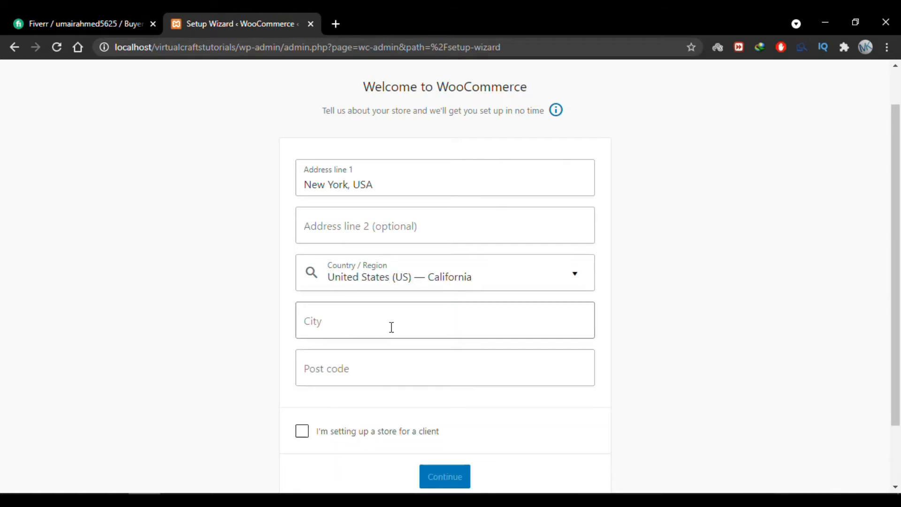
Step: Fill in the store's city and post code in the store details
click(312, 321)
text(Cal)
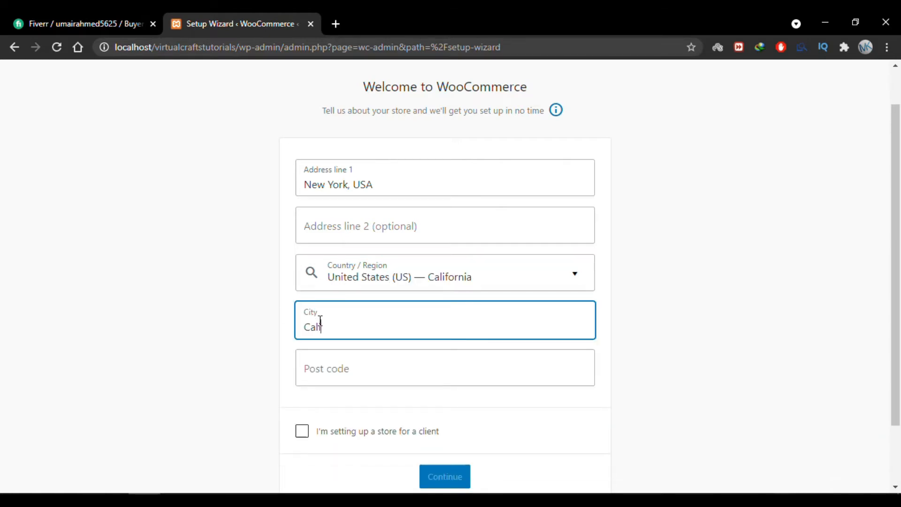
text(ifornia)
click(336, 374)
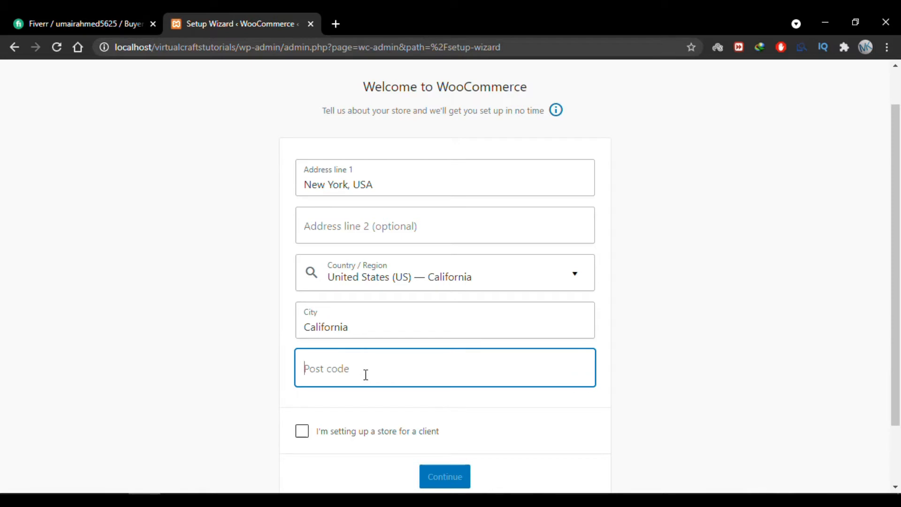
text(734873)
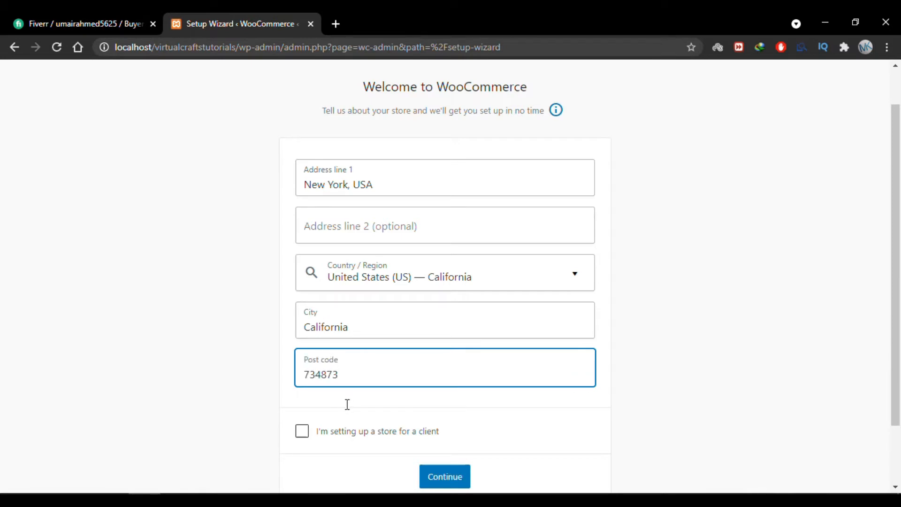
Step: Mark the store as being set up for a client, submit the store details and decline usage tracking
scroll(328, 408, down, 1)
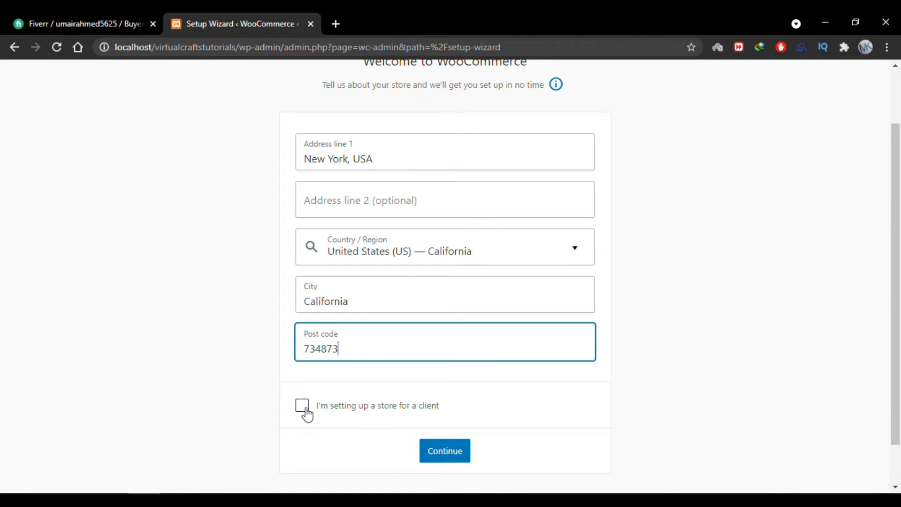
click(297, 407)
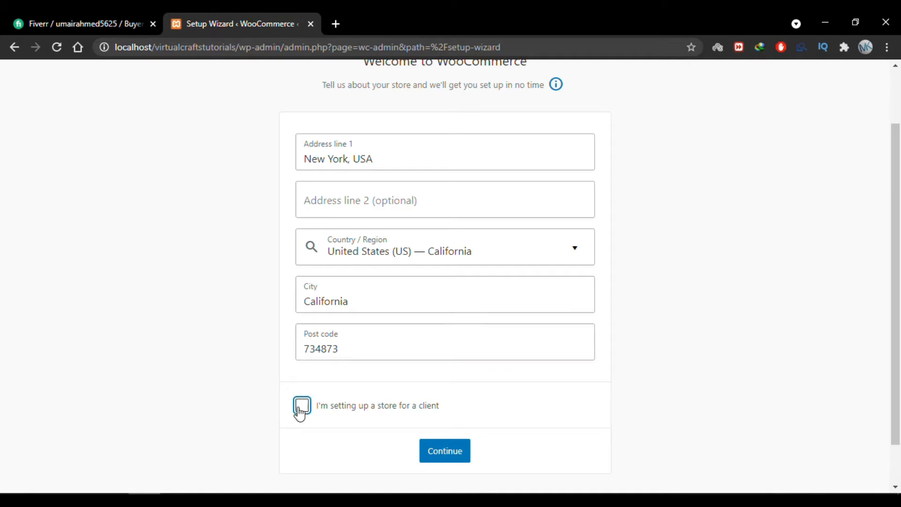
scroll(348, 432, down, 1)
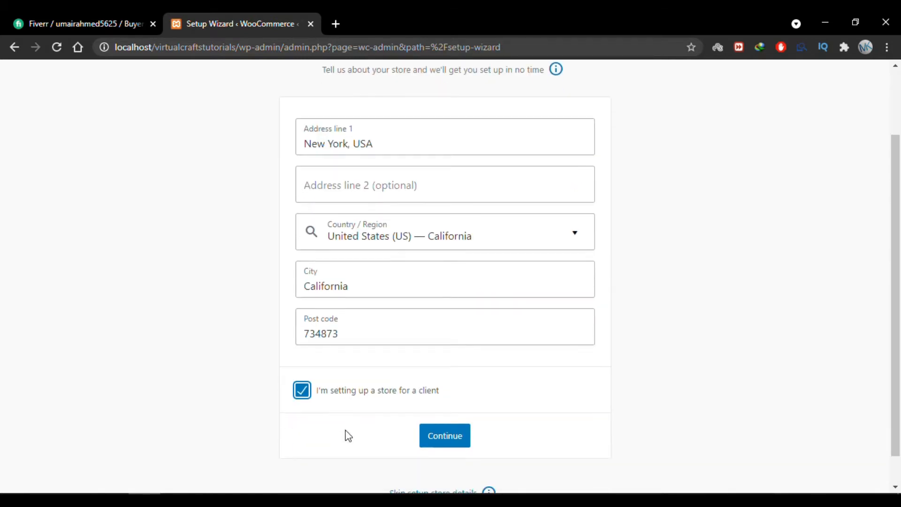
click(441, 442)
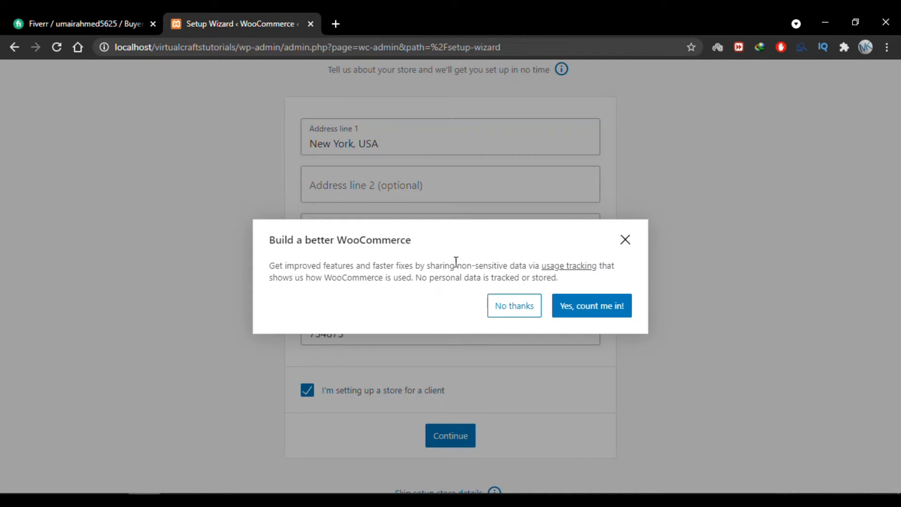
click(505, 310)
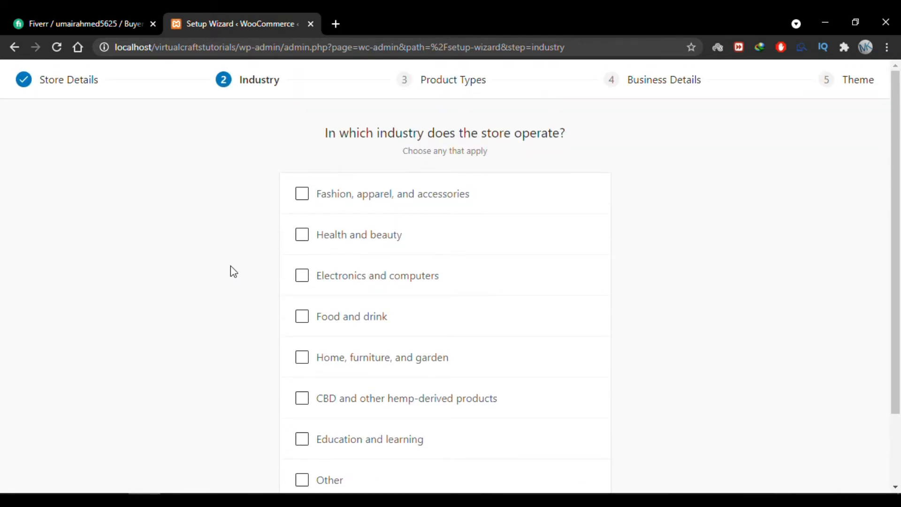
Step: Choose Food and drink, Electronics and computers, and Fashion, apparel, and accessories as the store's industries and continue to the product types
click(302, 316)
scroll(250, 322, down, 2)
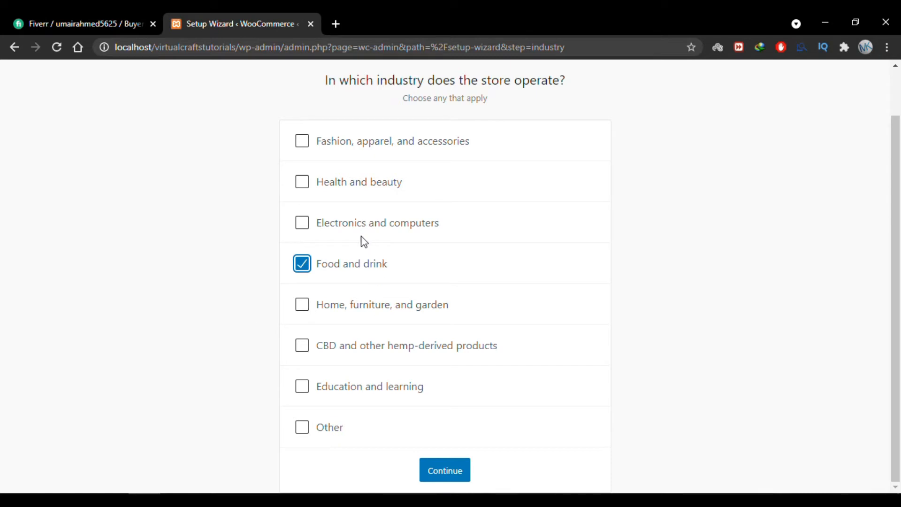
click(272, 277)
click(299, 227)
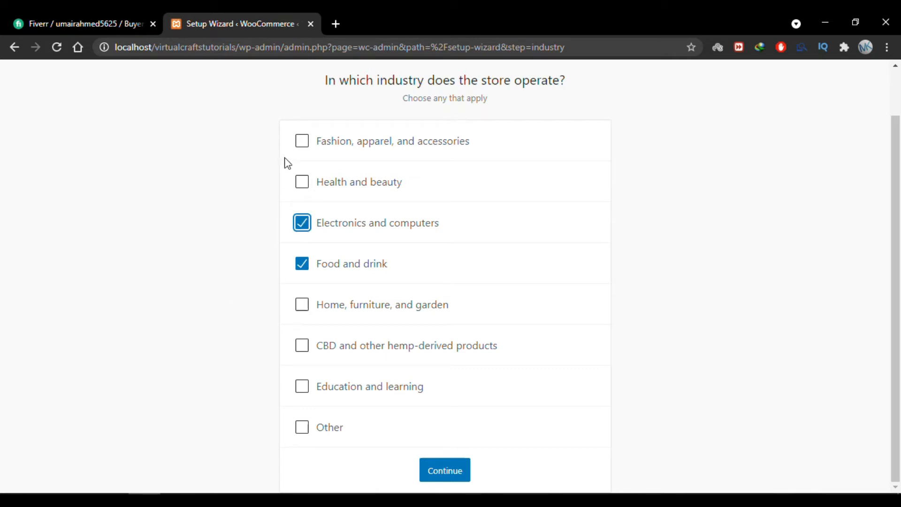
click(295, 148)
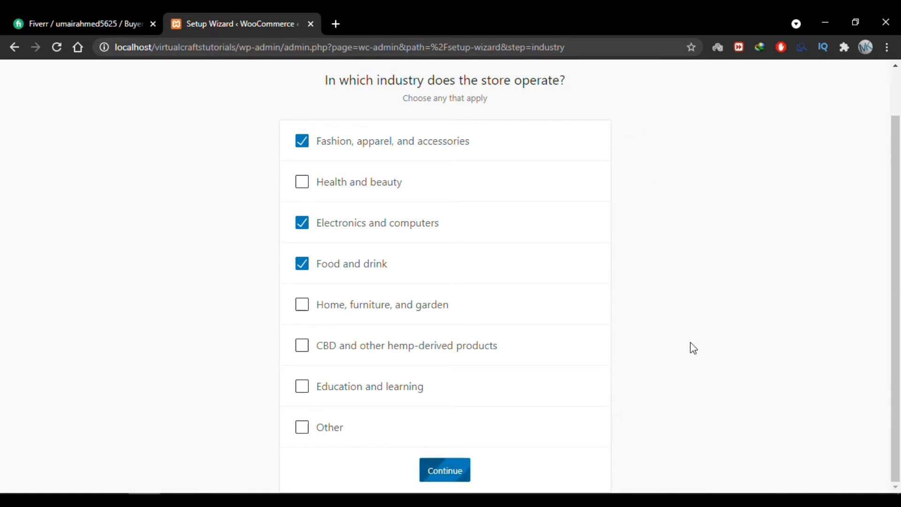
scroll(692, 346, up, 1)
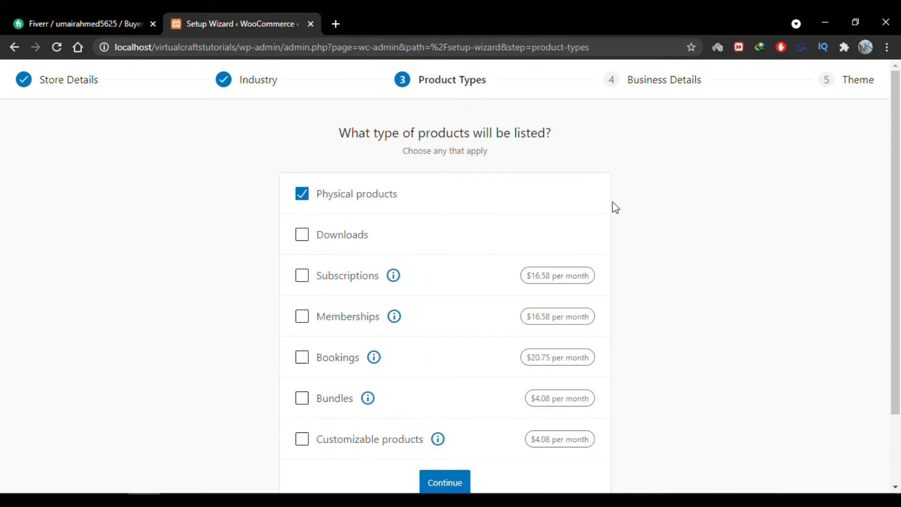
Step: Choose Physical products and Downloads as the store's product types and continue to the business details
scroll(260, 256, down, 1)
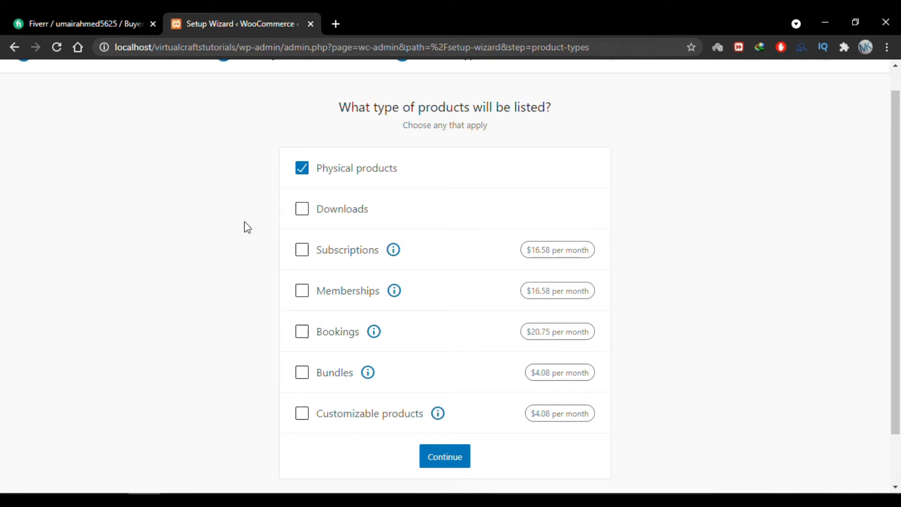
click(303, 170)
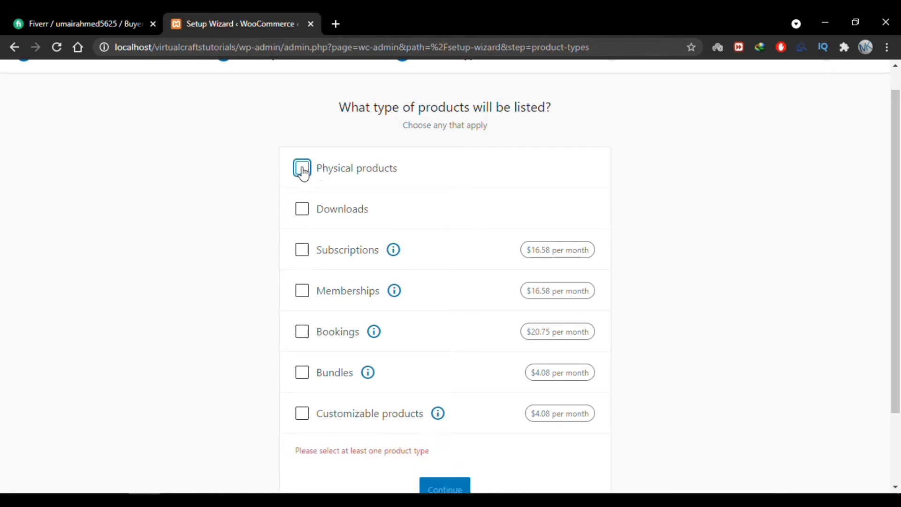
click(303, 214)
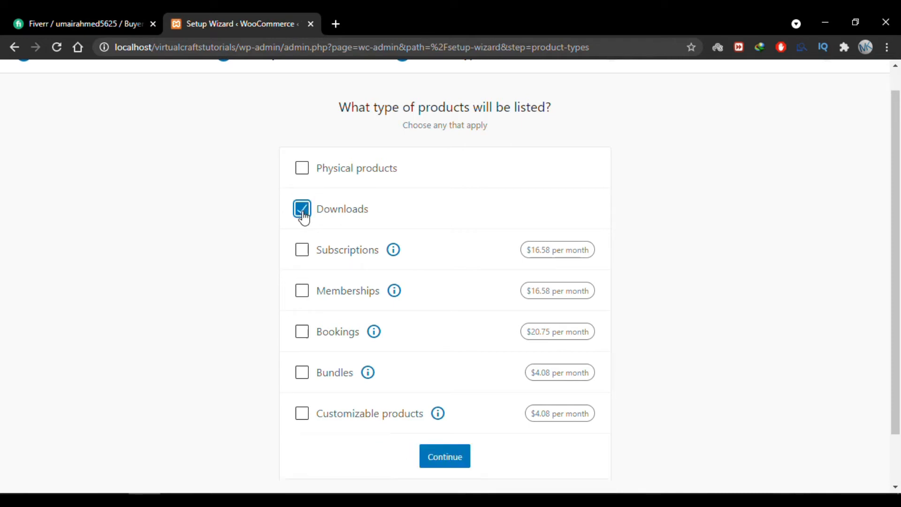
click(302, 210)
click(301, 214)
click(300, 172)
click(428, 459)
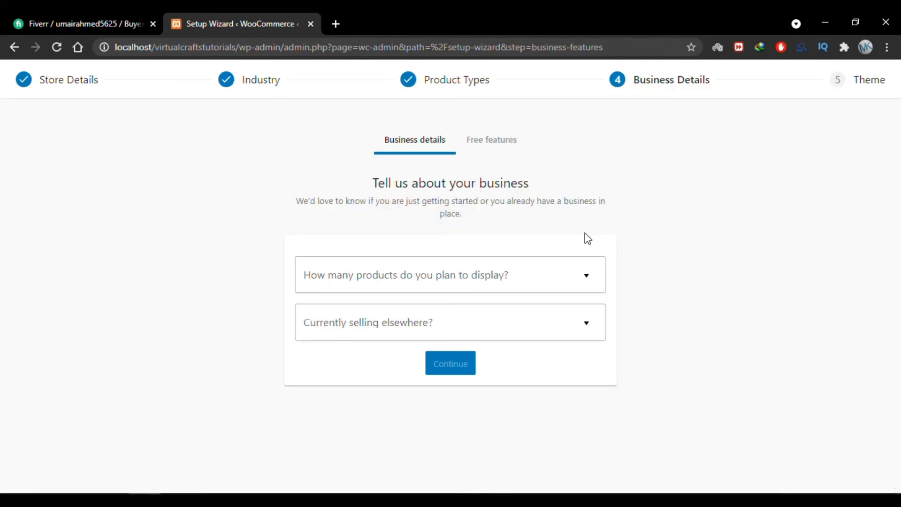
Step: Set the planned number of products to 101 - 1,000 and selling elsewhere to No, and continue with the recommended business features added
click(591, 275)
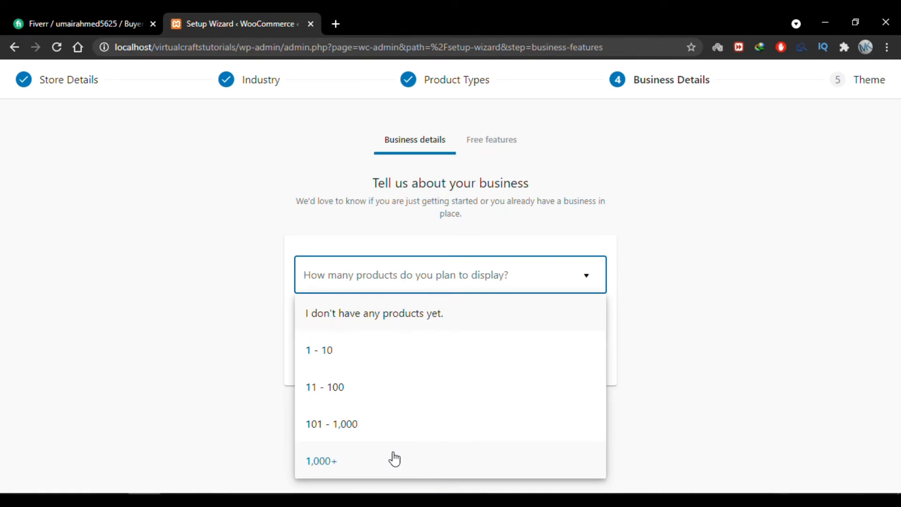
click(426, 427)
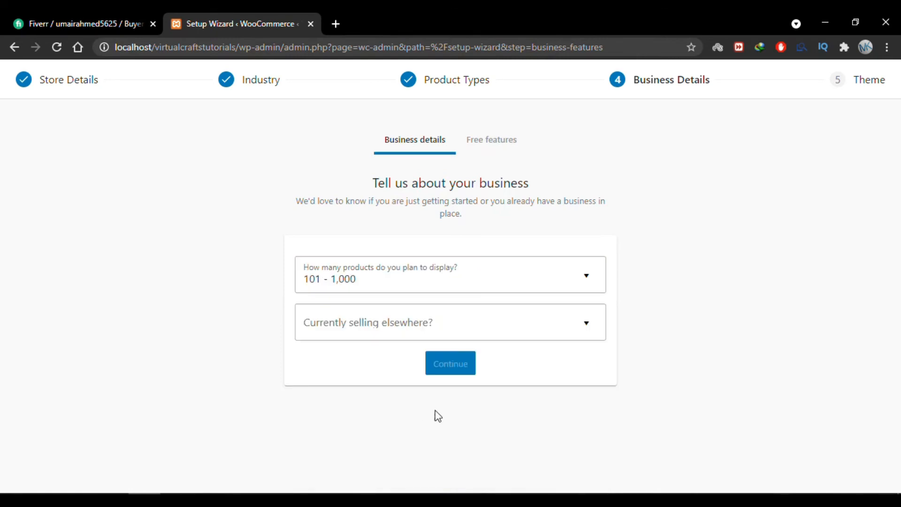
click(570, 332)
click(581, 321)
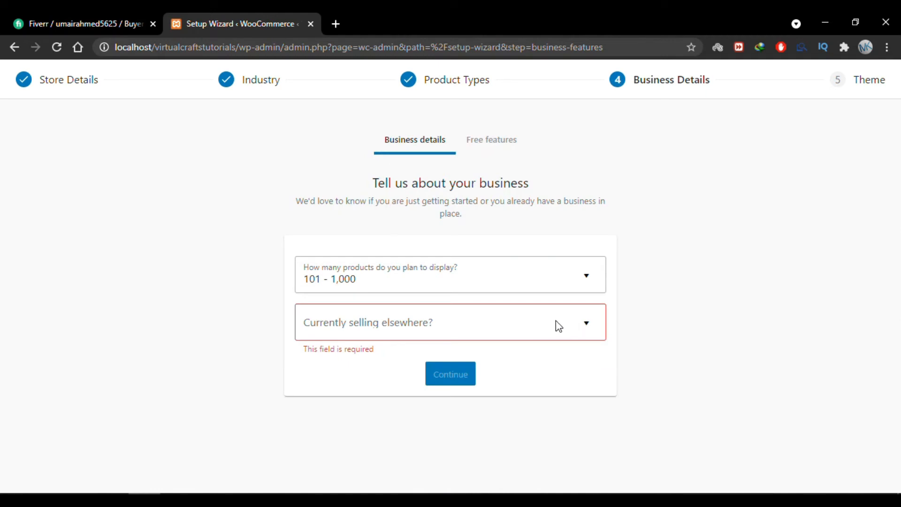
click(573, 321)
scroll(519, 358, down, 1)
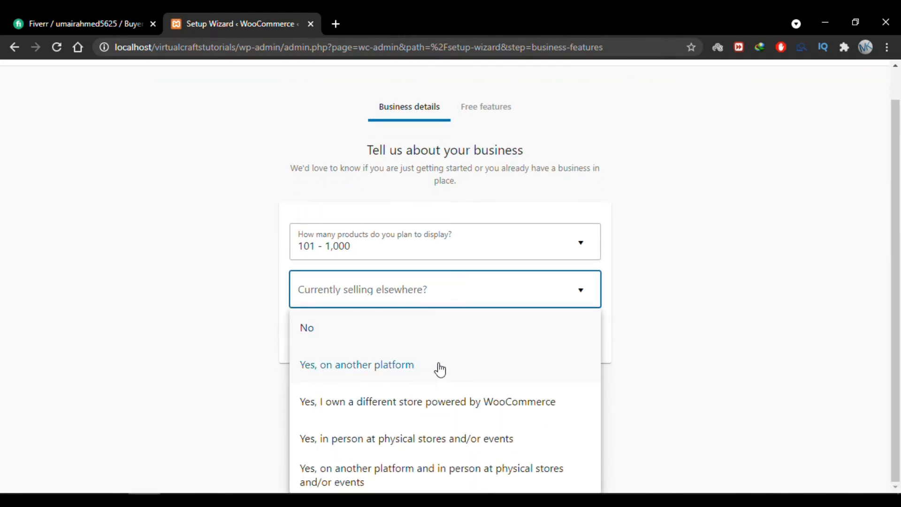
click(344, 335)
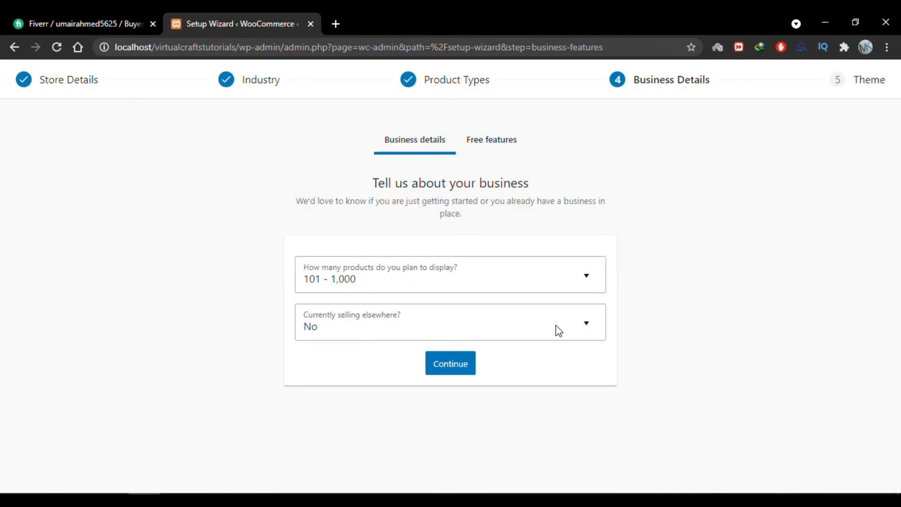
click(452, 369)
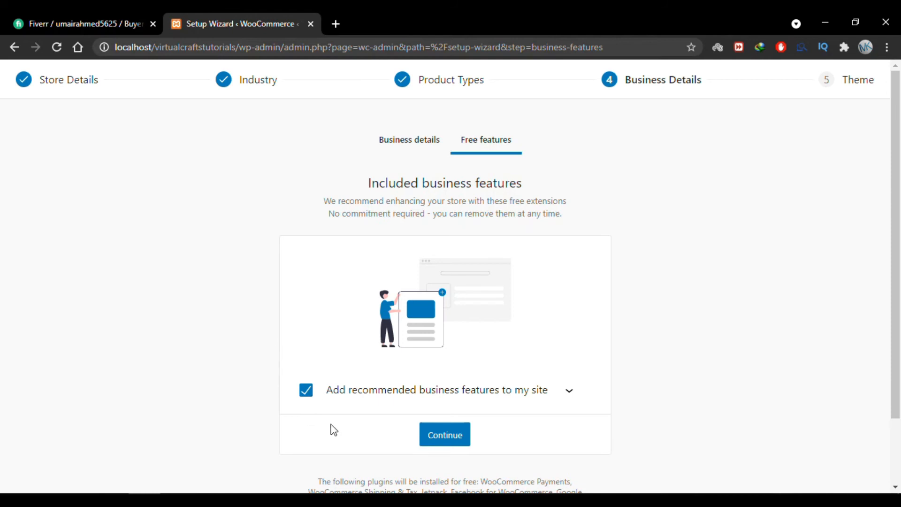
click(443, 435)
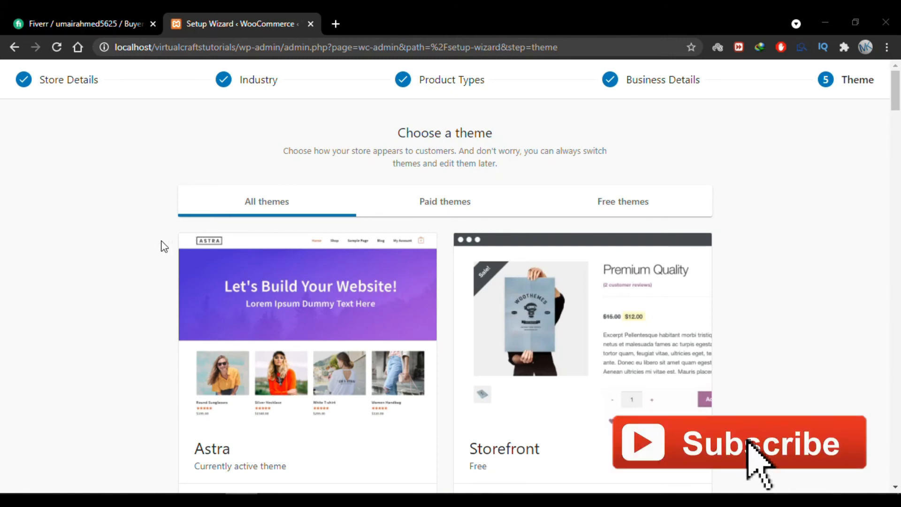
Step: Look through the free and paid themes offered in the setup wizard's theme list
scroll(169, 249, down, 1)
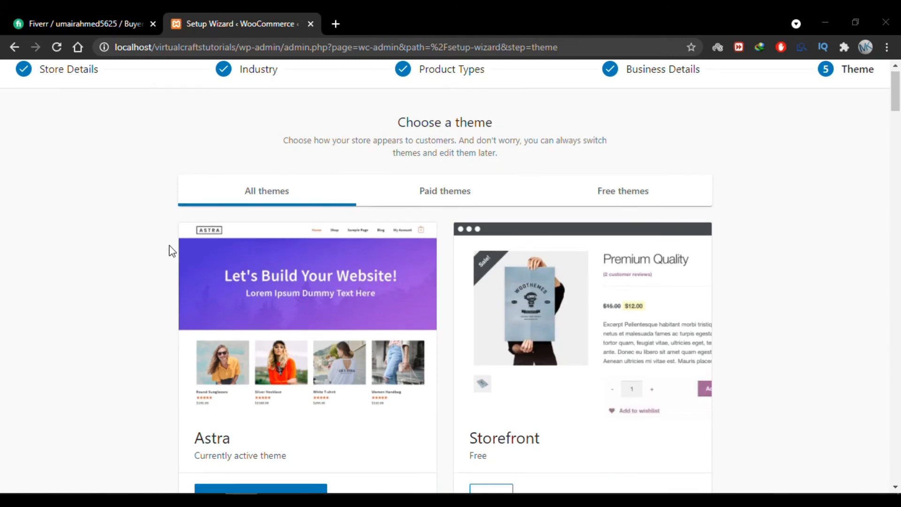
scroll(216, 332, down, 2)
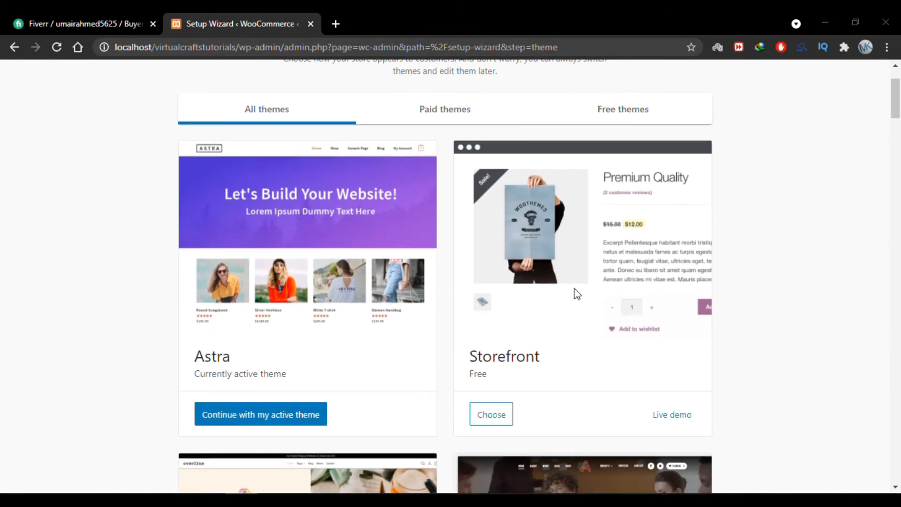
scroll(702, 274, up, 2)
scroll(702, 272, down, 3)
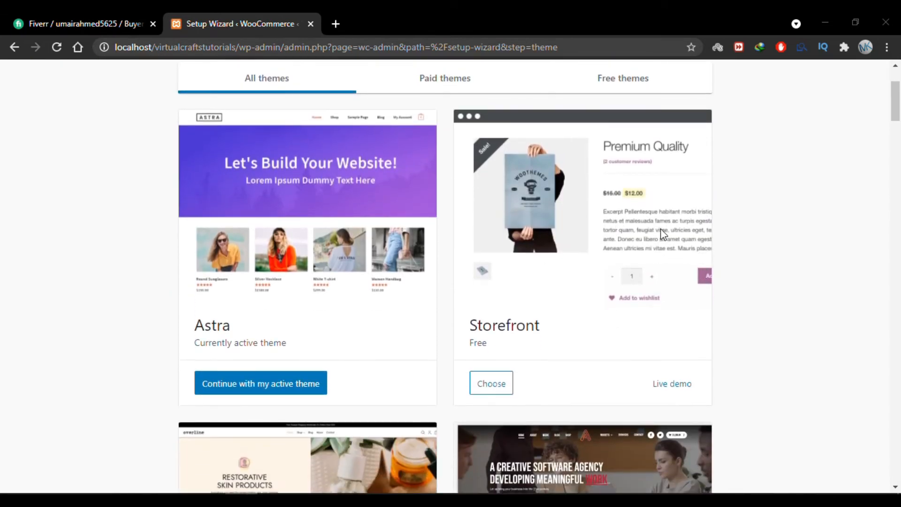
scroll(745, 264, down, 4)
scroll(748, 266, down, 10)
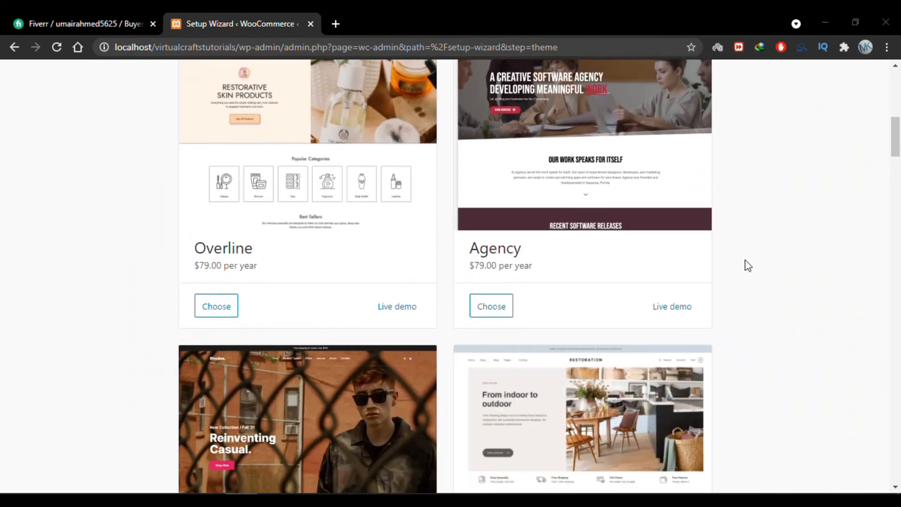
scroll(748, 266, up, 15)
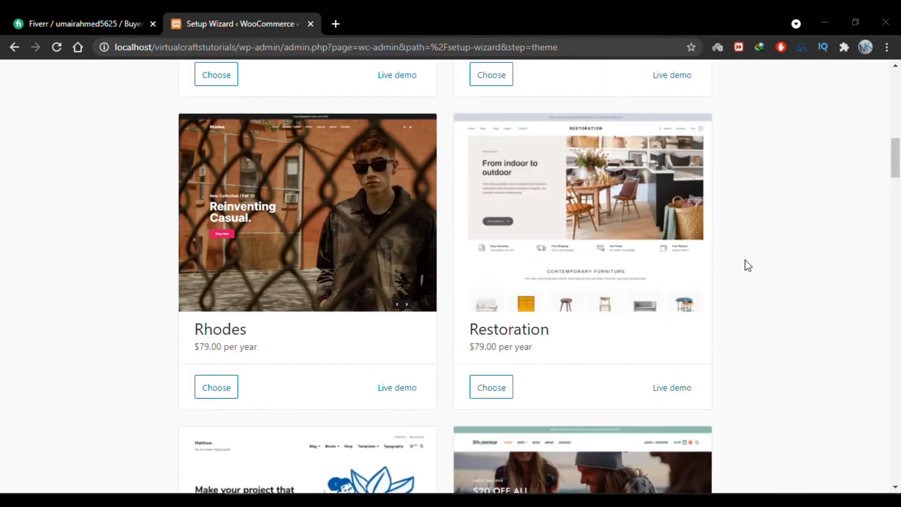
scroll(748, 265, down, 10)
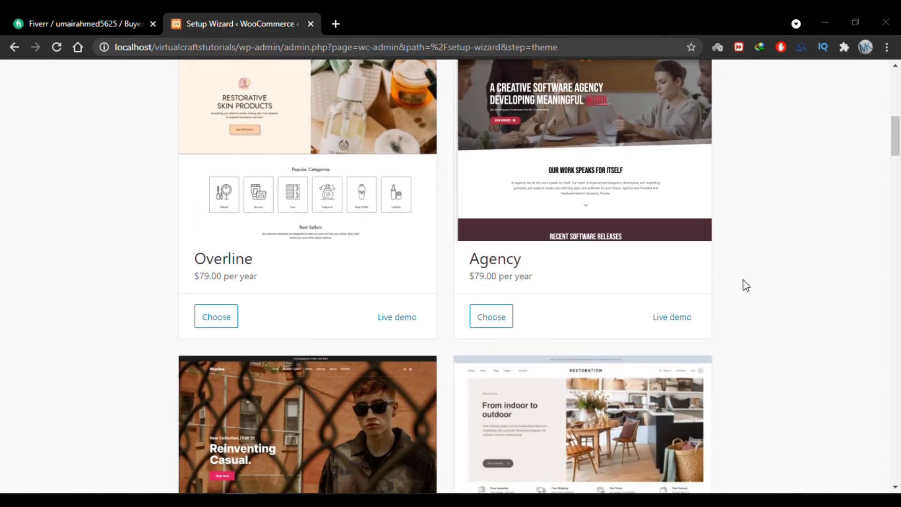
Step: Open the live demo of the Agency theme and look through its desktop layout
click(686, 319)
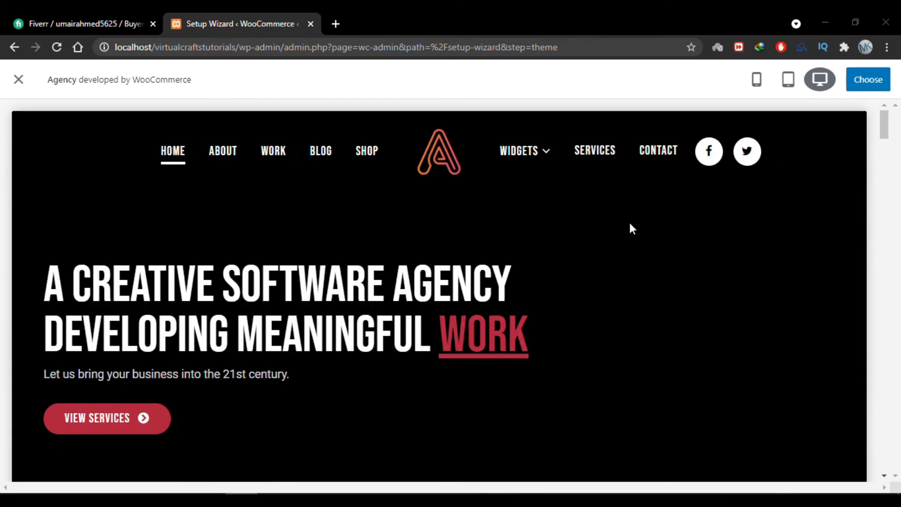
scroll(667, 222, down, 15)
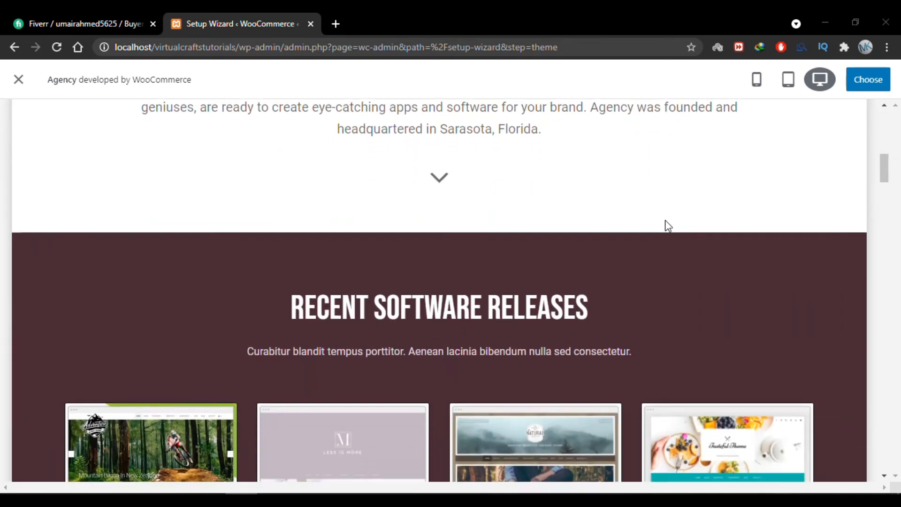
scroll(677, 254, up, 6)
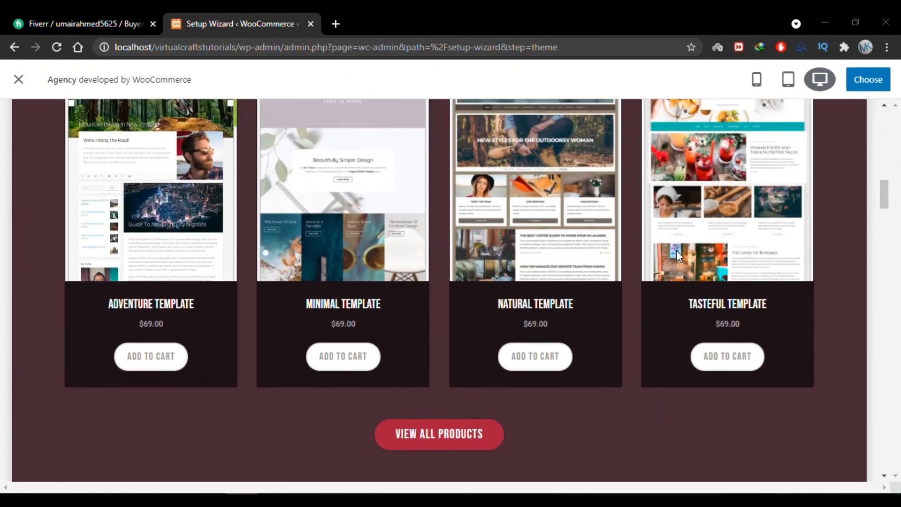
scroll(677, 250, up, 10)
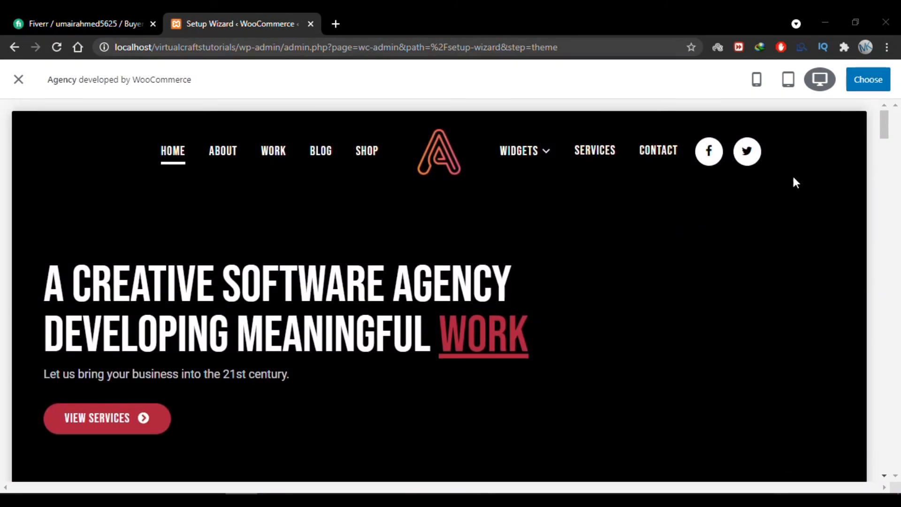
Step: Preview the Agency demo in the tablet and mobile layouts, return to the desktop layout and close the demo
click(790, 84)
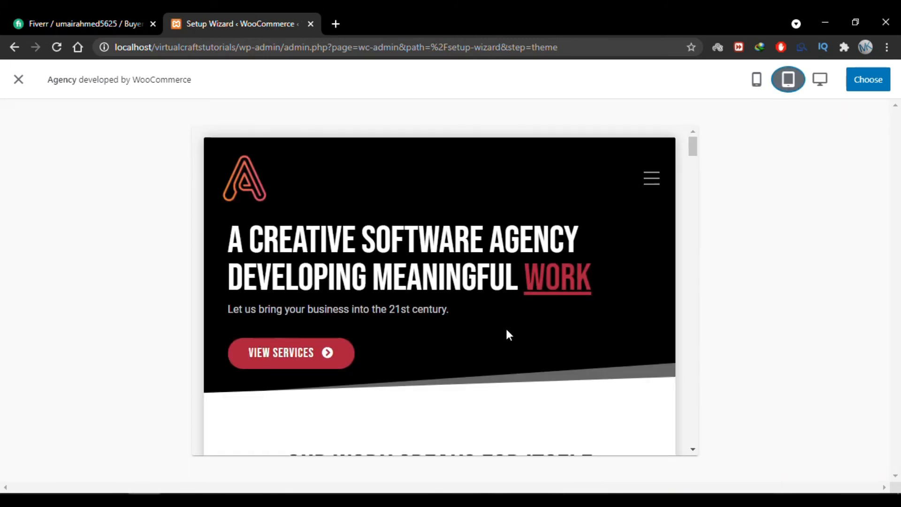
scroll(506, 327, down, 4)
scroll(505, 327, up, 4)
click(755, 88)
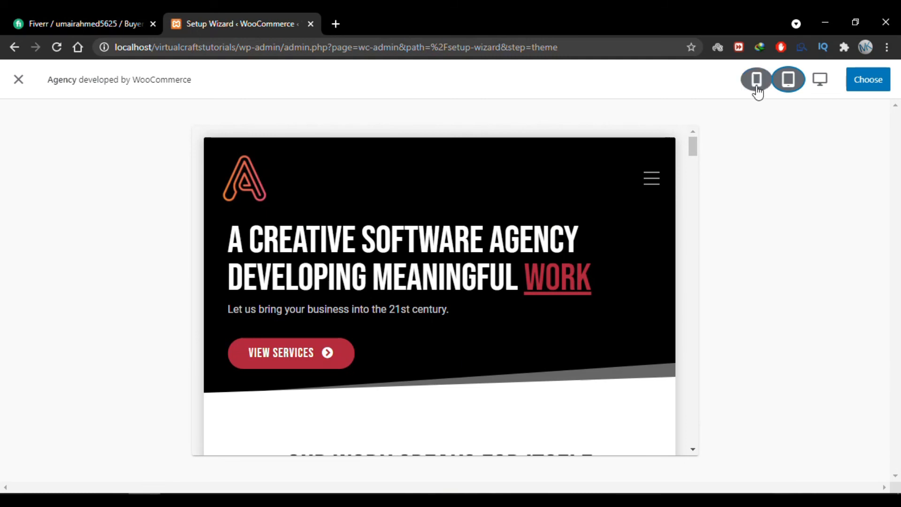
scroll(451, 312, down, 3)
scroll(451, 312, up, 3)
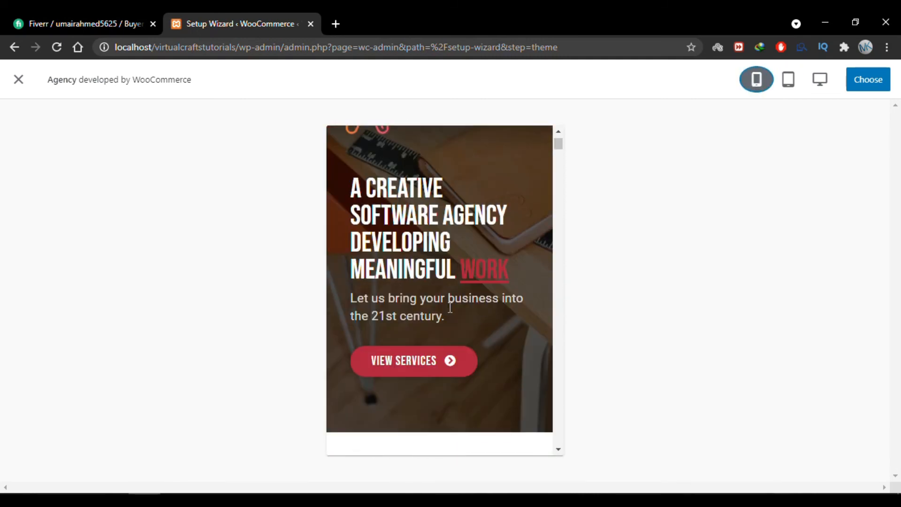
click(821, 87)
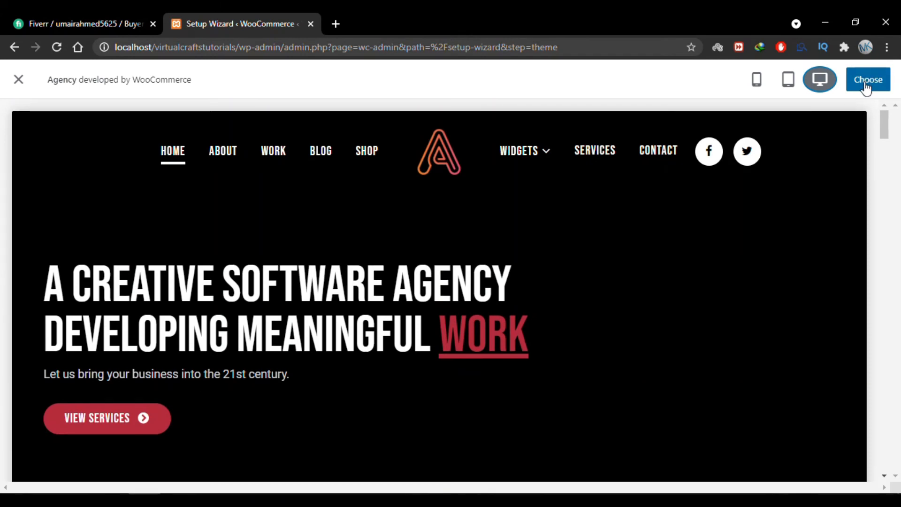
click(19, 79)
Step: Keep Astra as the store's active theme and finish the setup wizard
scroll(701, 228, up, 10)
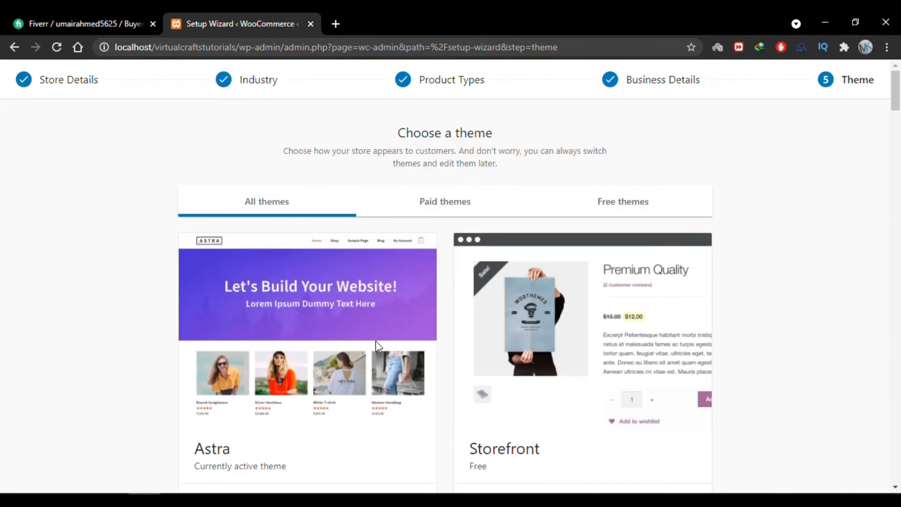
scroll(376, 342, down, 3)
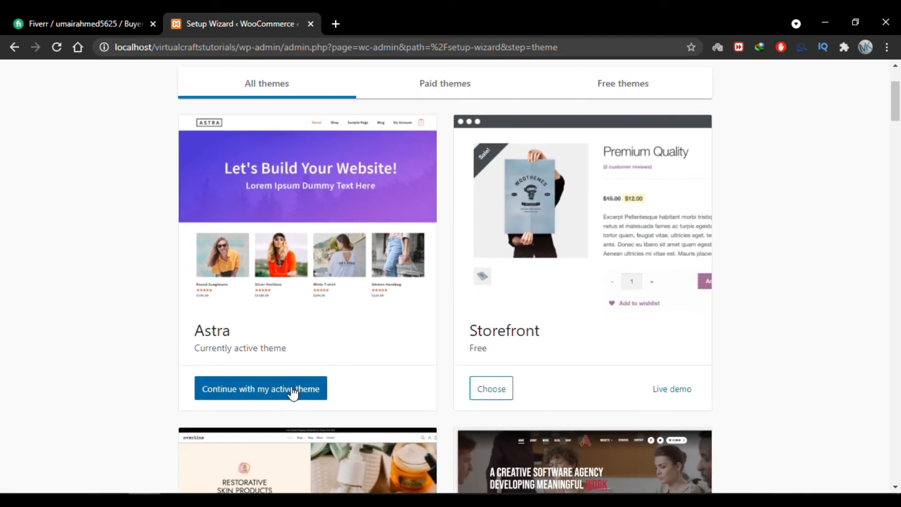
click(291, 387)
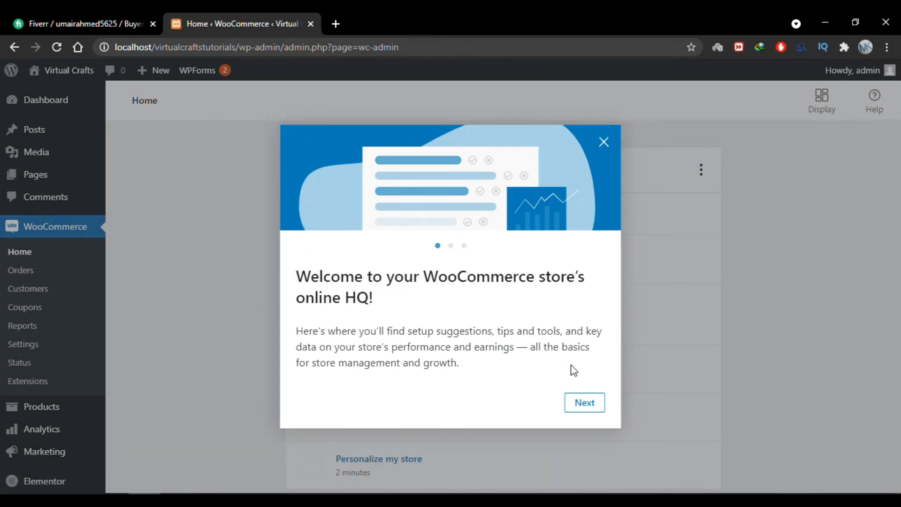
Step: Go through all pages of the WooCommerce welcome introduction and close it
click(587, 403)
click(587, 403)
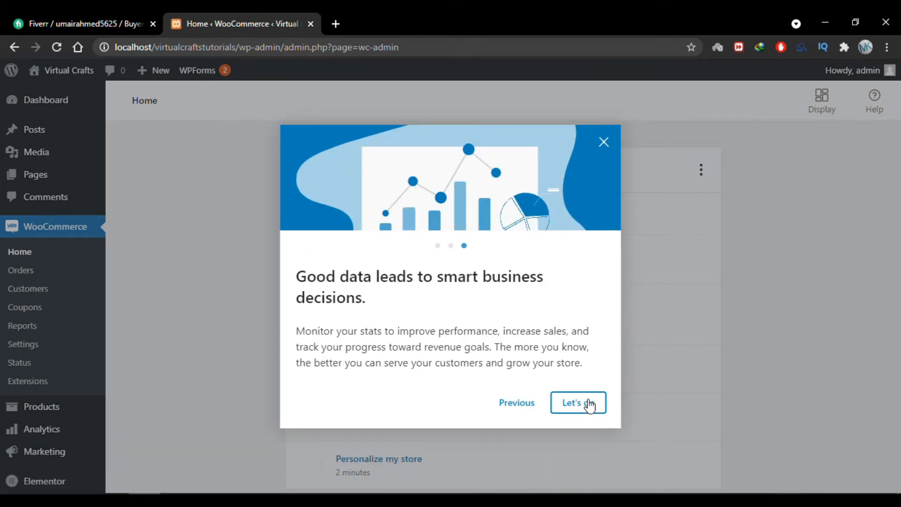
click(587, 404)
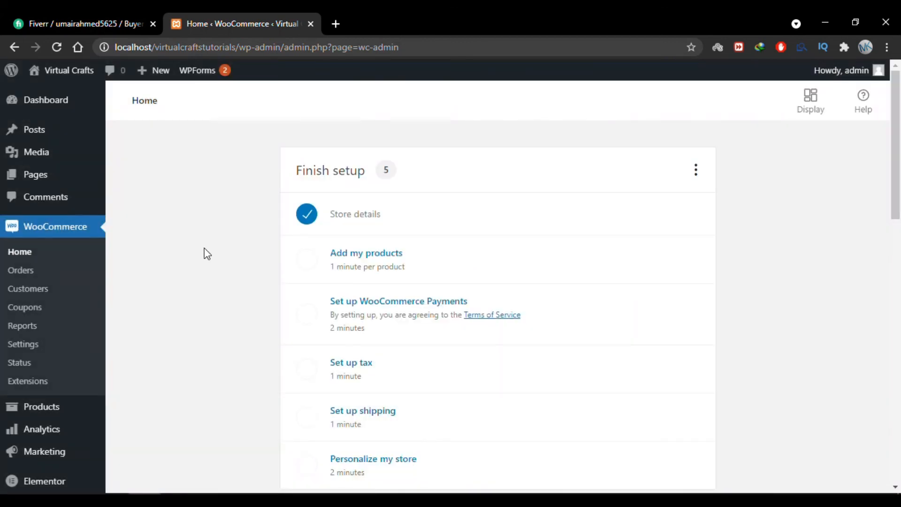
scroll(206, 254, down, 1)
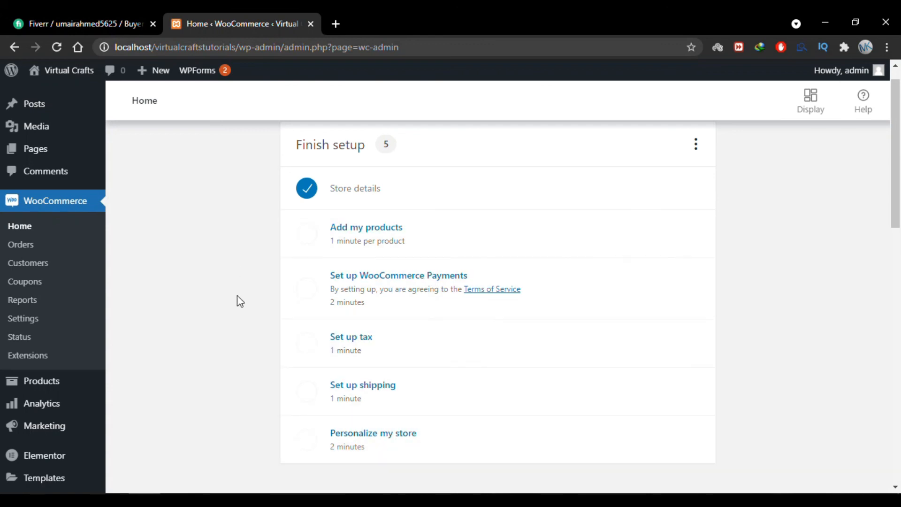
scroll(237, 295, up, 1)
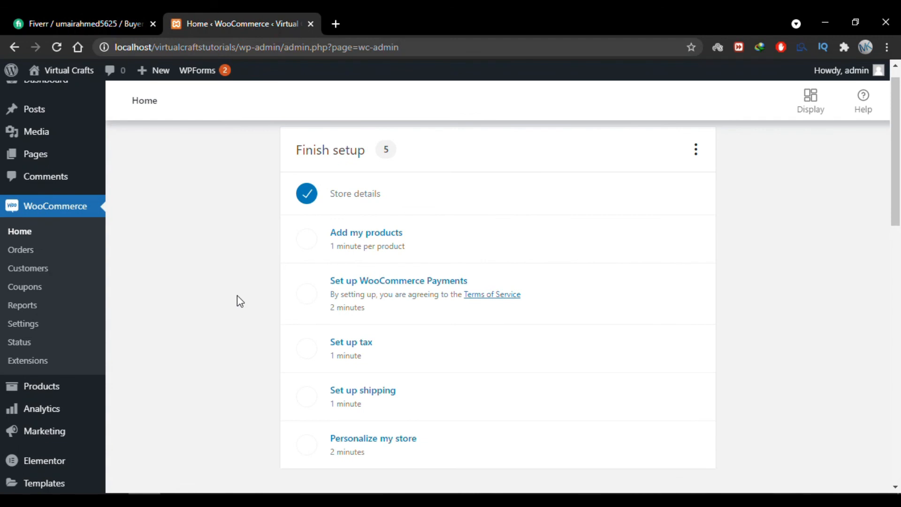
scroll(238, 301, up, 1)
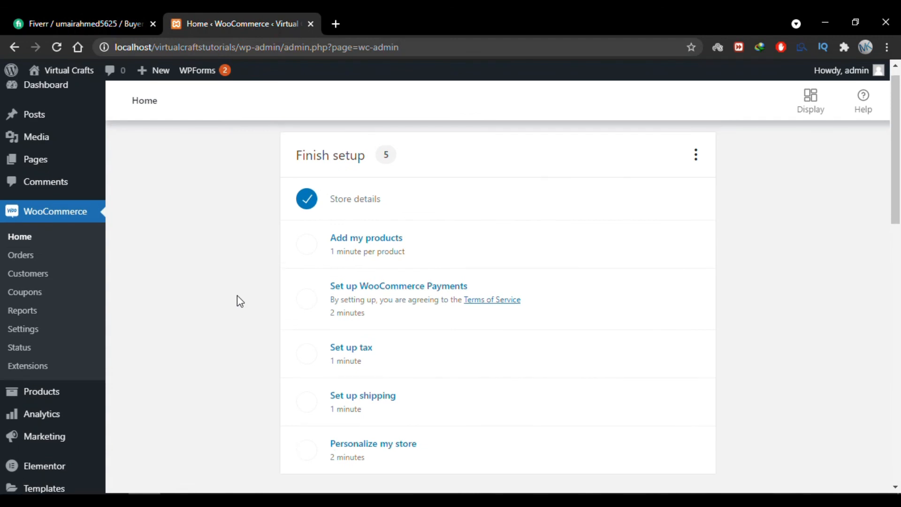